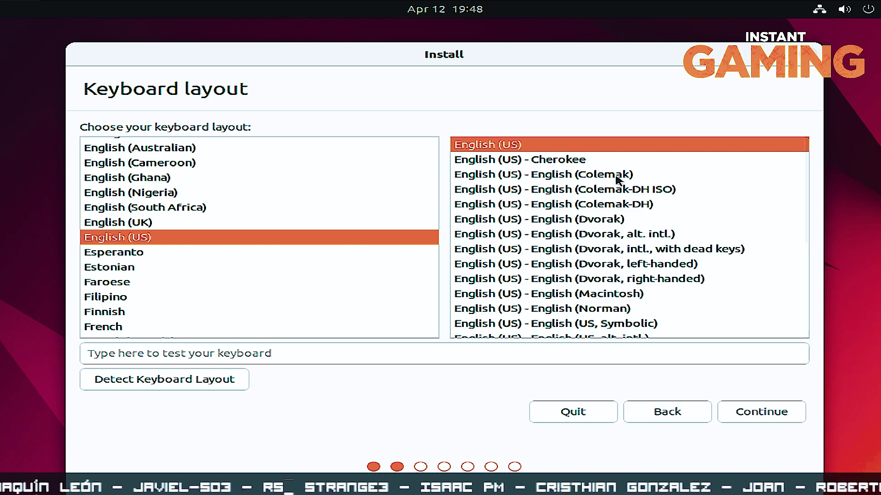
# Keep the English (US) keyboard layout and move on to the updates step
pyautogui.moveTo(460, 62); pyautogui.dragTo(457, 49)
pyautogui.click(742, 404)
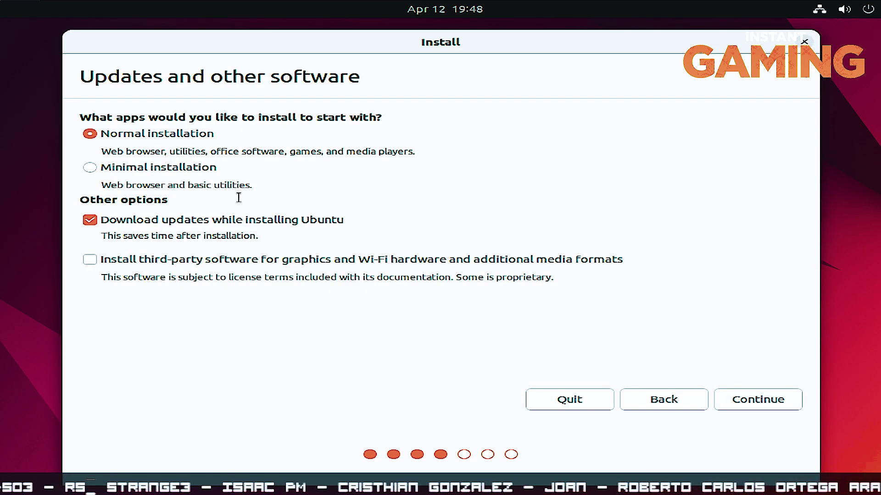
# Choose Minimal installation with update downloads and third-party software both turned off
pyautogui.click(169, 222)
pyautogui.click(132, 168)
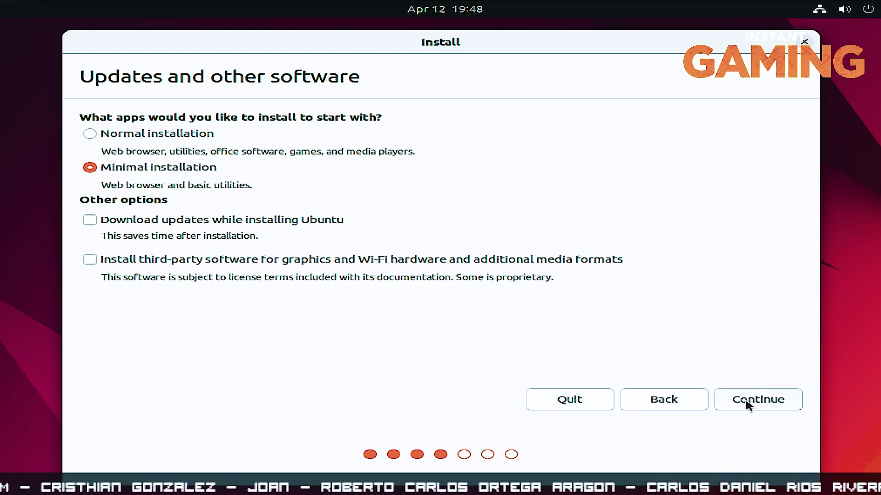
pyautogui.click(94, 261)
pyautogui.click(94, 261)
pyautogui.click(94, 261)
pyautogui.click(93, 261)
pyautogui.click(94, 261)
pyautogui.click(93, 261)
pyautogui.click(93, 261)
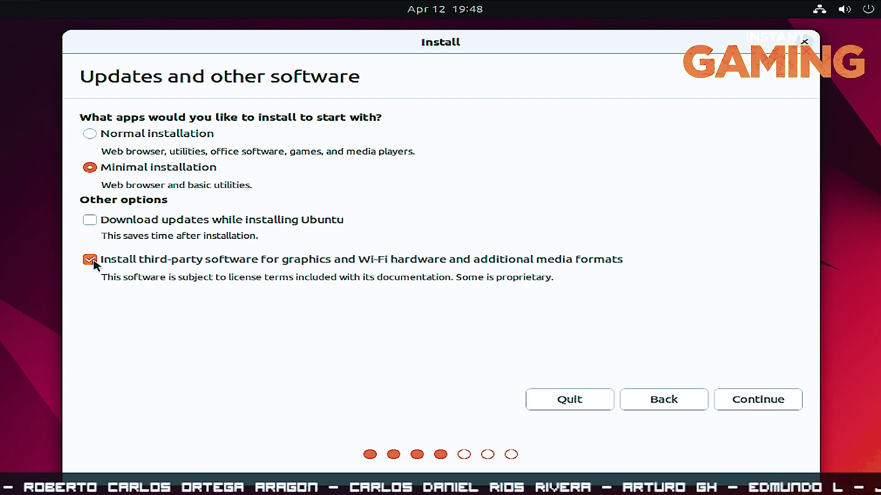
pyautogui.click(94, 262)
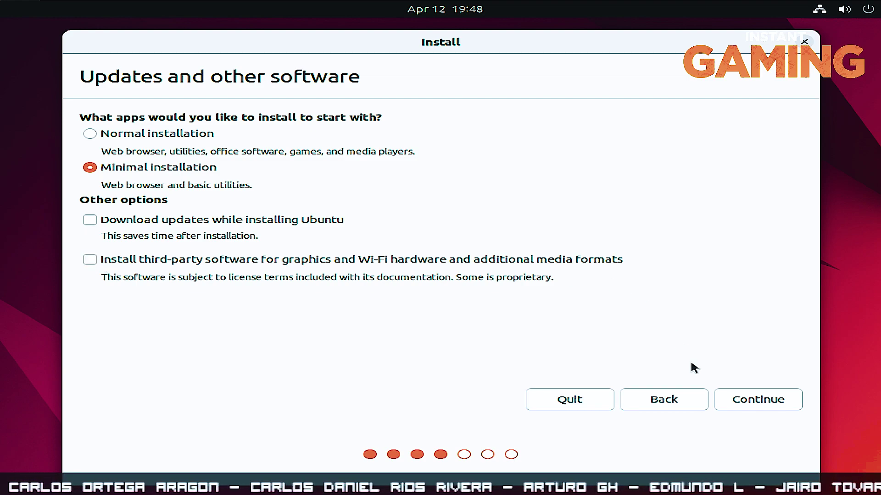
pyautogui.click(737, 400)
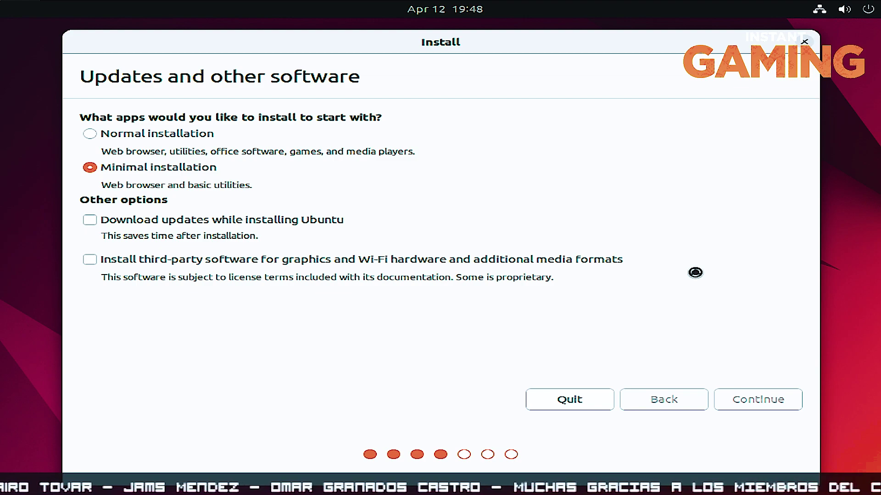
# Choose manual partitioning, give /dev/sda a new empty partition table, and select its 85899 MB free space
pyautogui.click(213, 202)
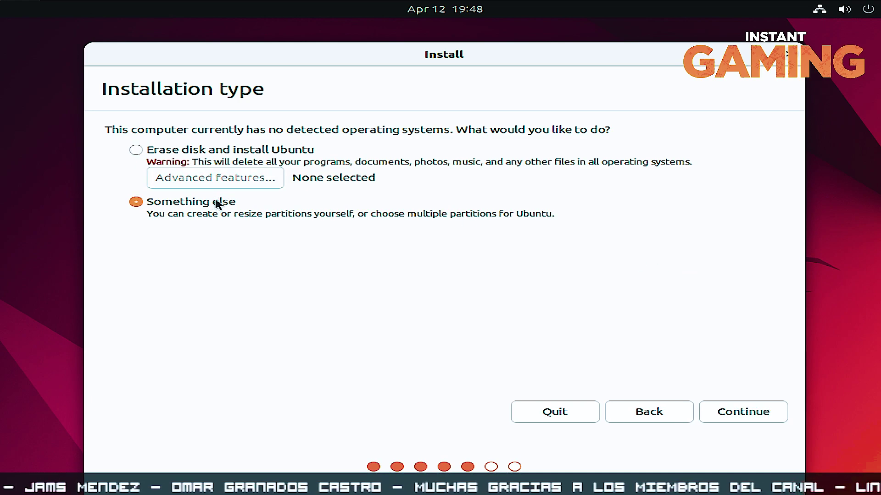
pyautogui.moveTo(354, 55); pyautogui.dragTo(349, 36)
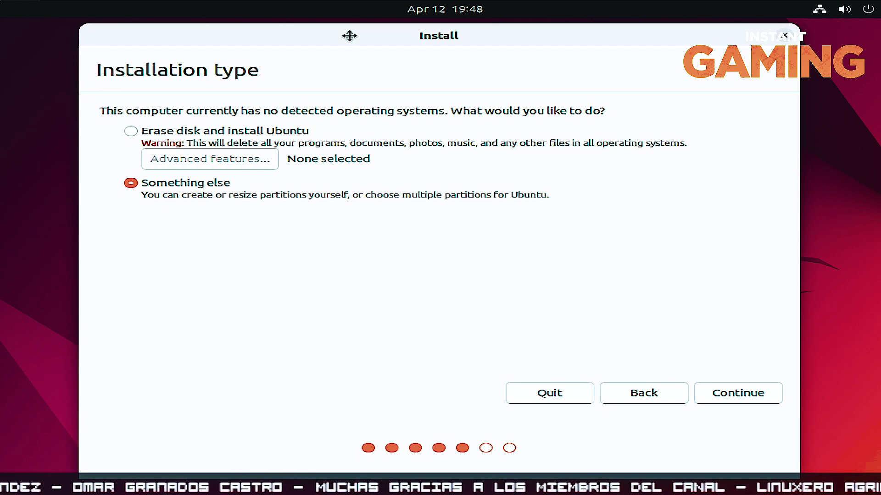
pyautogui.click(729, 388)
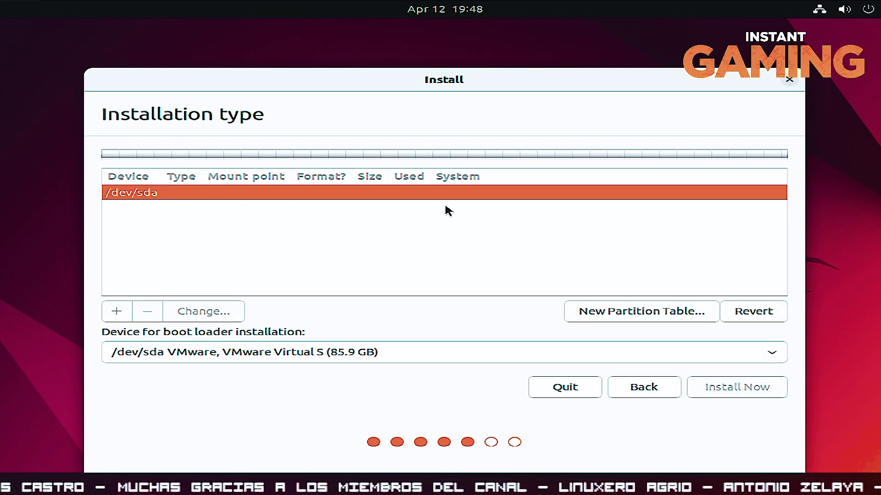
pyautogui.click(593, 316)
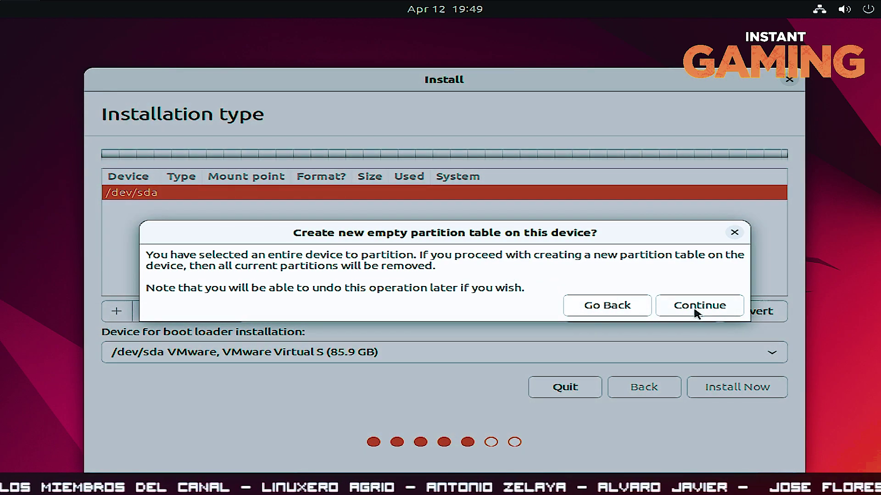
pyautogui.click(698, 312)
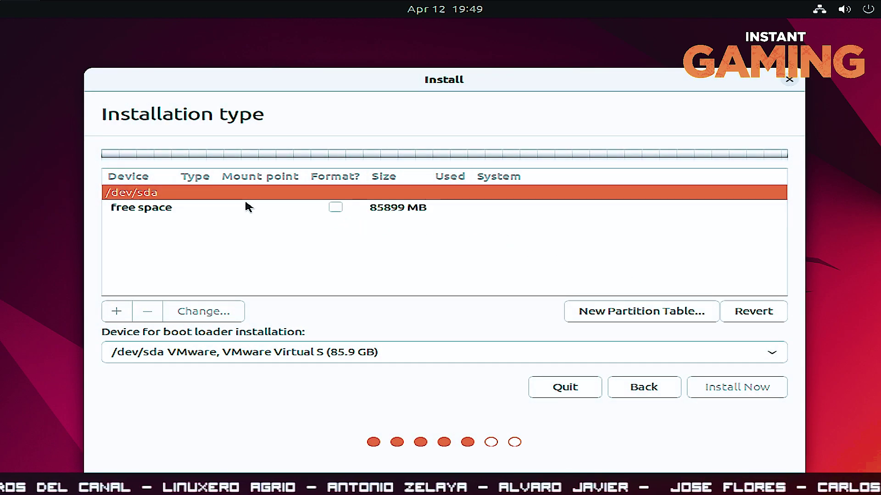
pyautogui.click(242, 207)
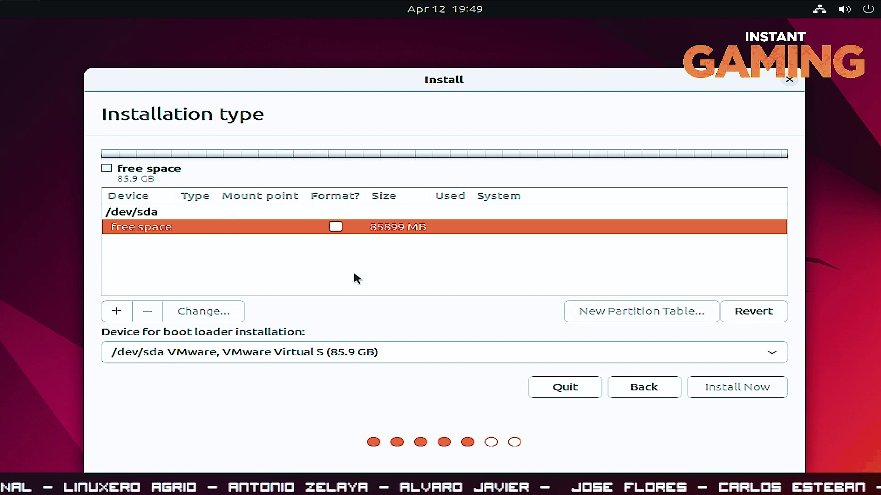
# Create a 1024 MB partition used as EFI System Partition
pyautogui.click(117, 312)
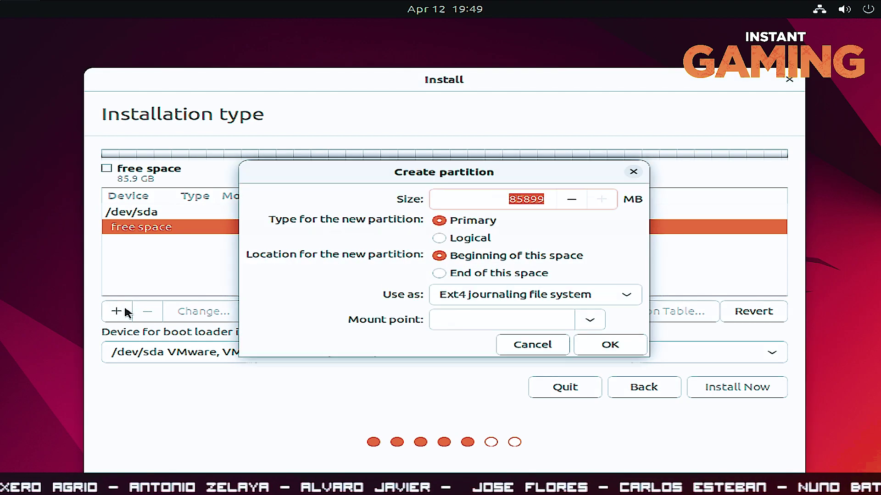
pyautogui.click(510, 198)
pyautogui.moveTo(509, 198); pyautogui.dragTo(549, 199)
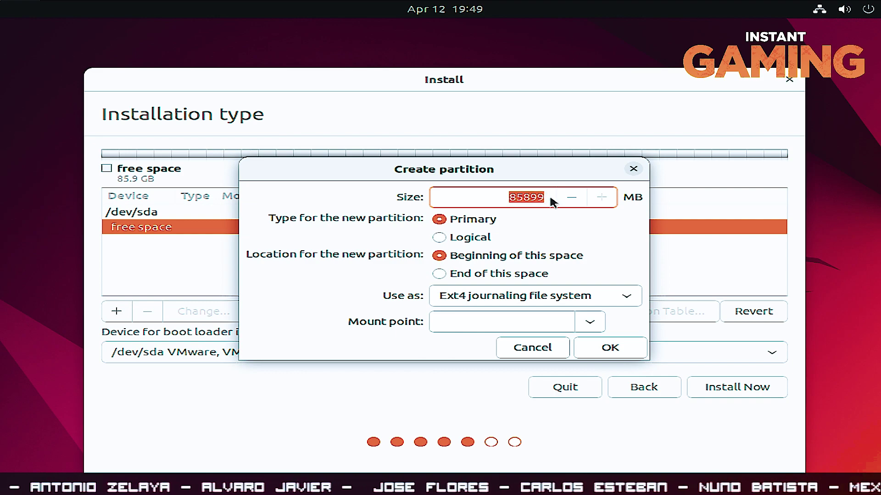
pyautogui.write('1024')
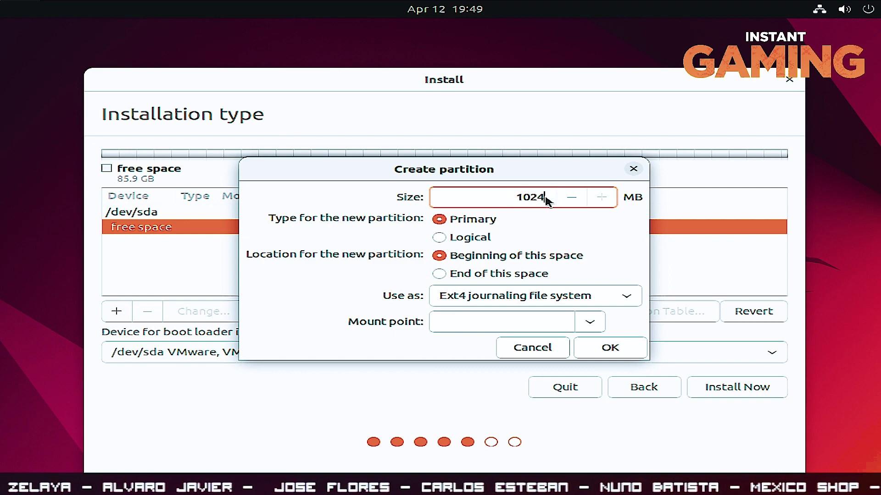
pyautogui.click(626, 296)
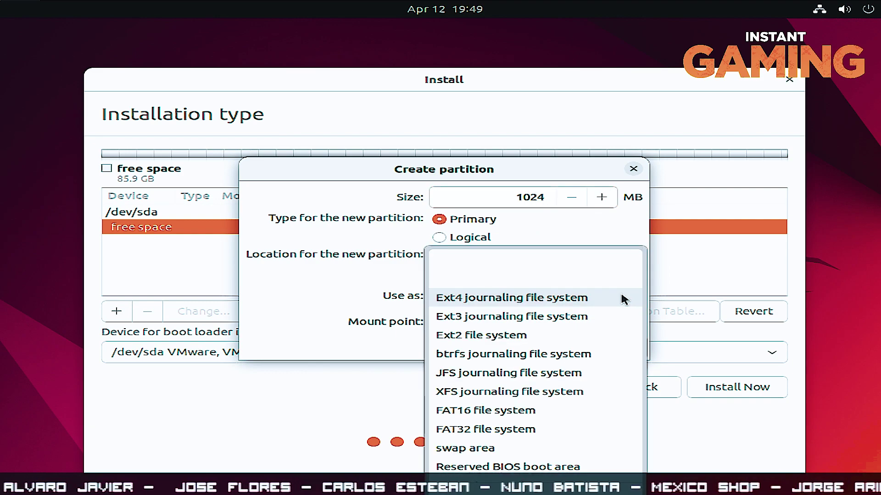
pyautogui.click(494, 466)
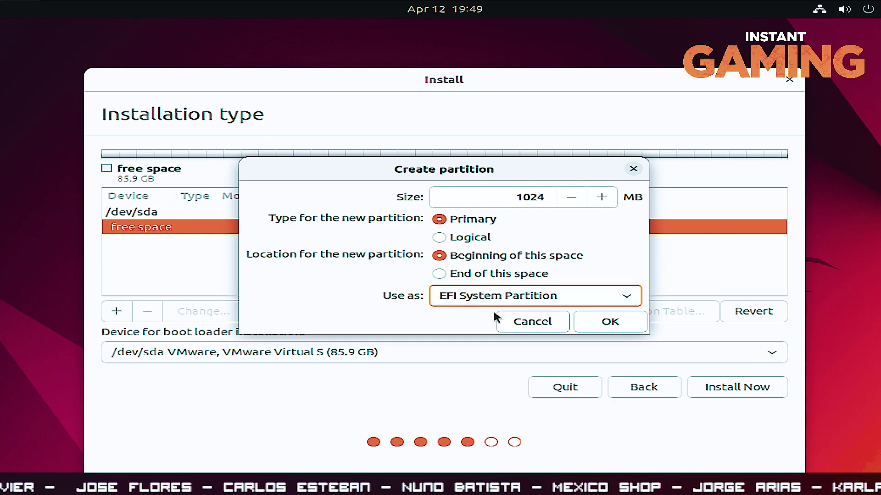
pyautogui.click(490, 304)
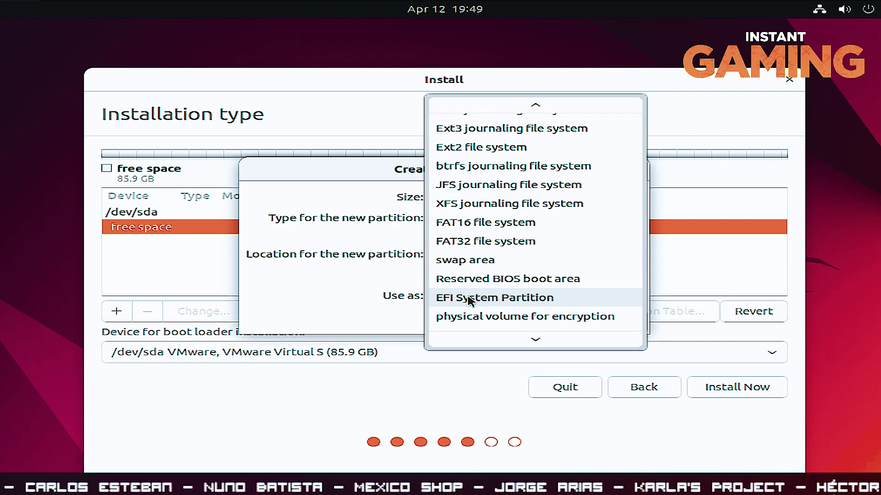
pyautogui.click(484, 299)
pyautogui.moveTo(432, 172); pyautogui.dragTo(386, 155)
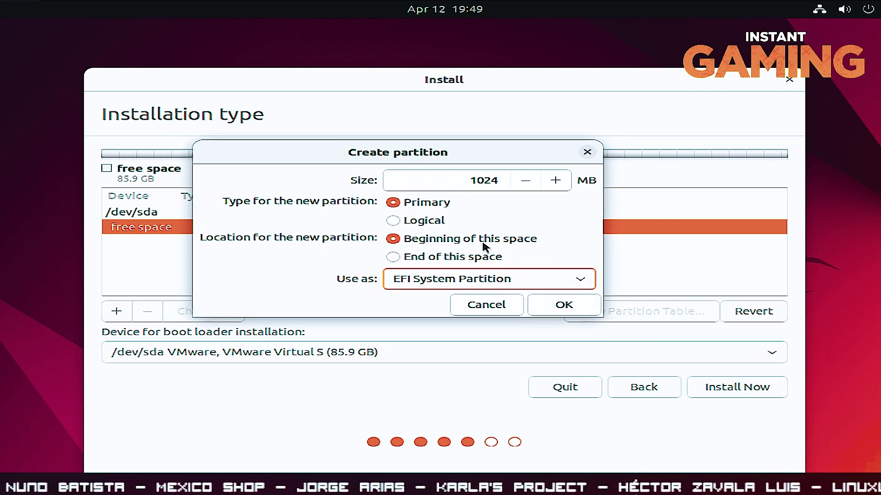
pyautogui.click(560, 312)
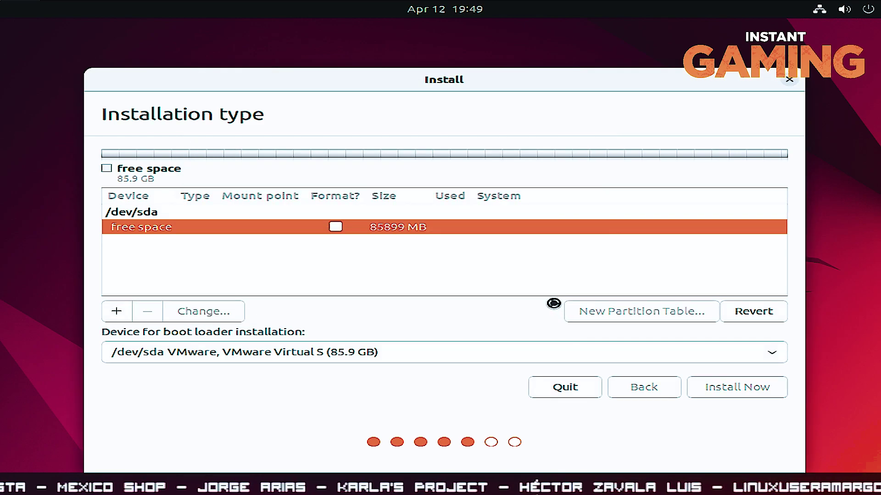
# Add a 6144 MB swap area partition, then start a new partition in the remaining free space
pyautogui.click(198, 258)
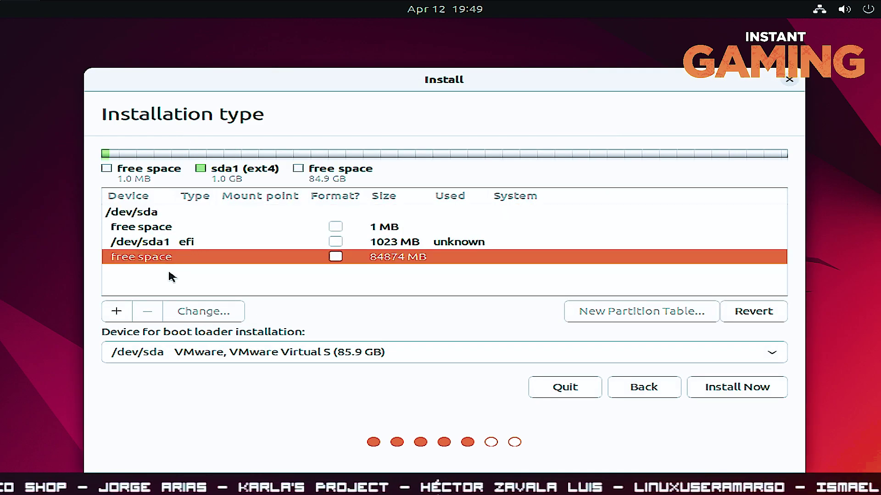
pyautogui.click(117, 312)
pyautogui.doubleClick(512, 205)
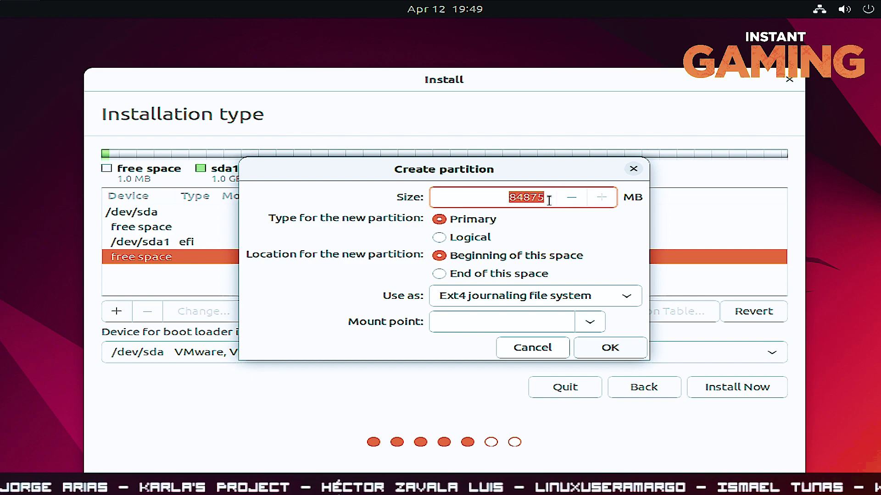
pyautogui.write('1')
pyautogui.write('6144')
pyautogui.click(522, 296)
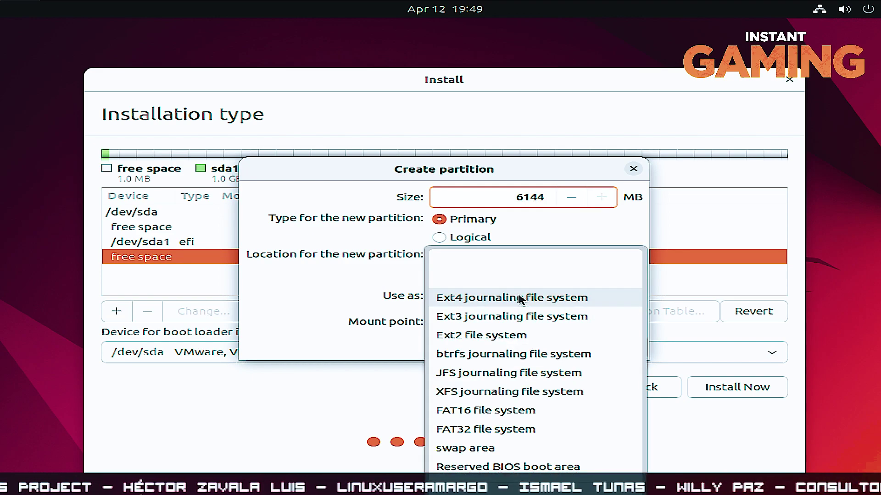
pyautogui.click(492, 448)
pyautogui.moveTo(476, 169); pyautogui.dragTo(435, 117)
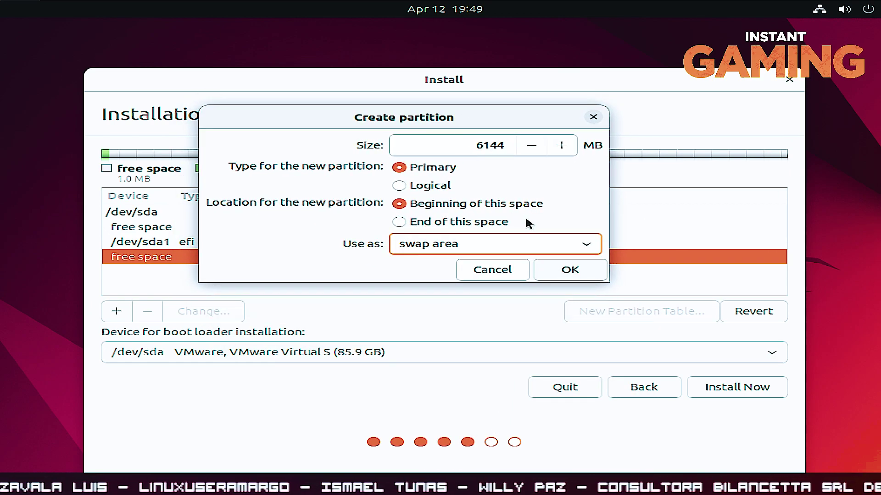
pyautogui.click(568, 270)
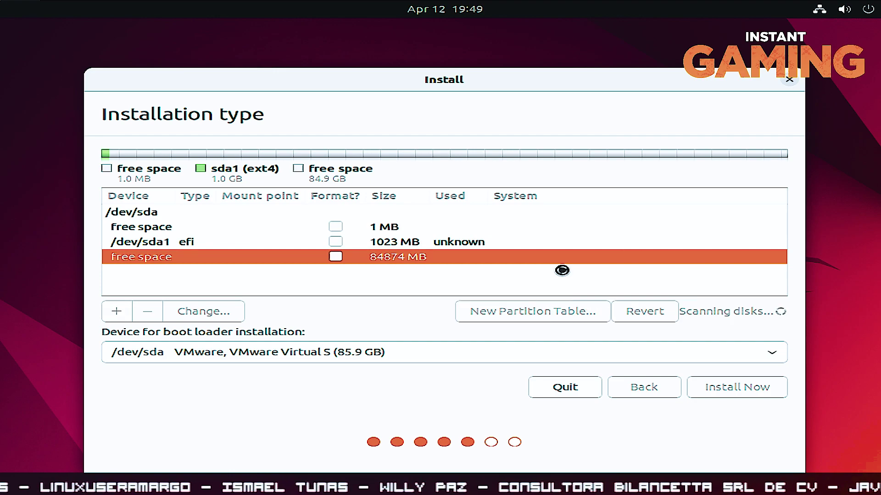
pyautogui.click(232, 271)
pyautogui.click(118, 311)
# Set the new 78730 MB ext4 partition's mount point to / and create it
pyautogui.click(590, 323)
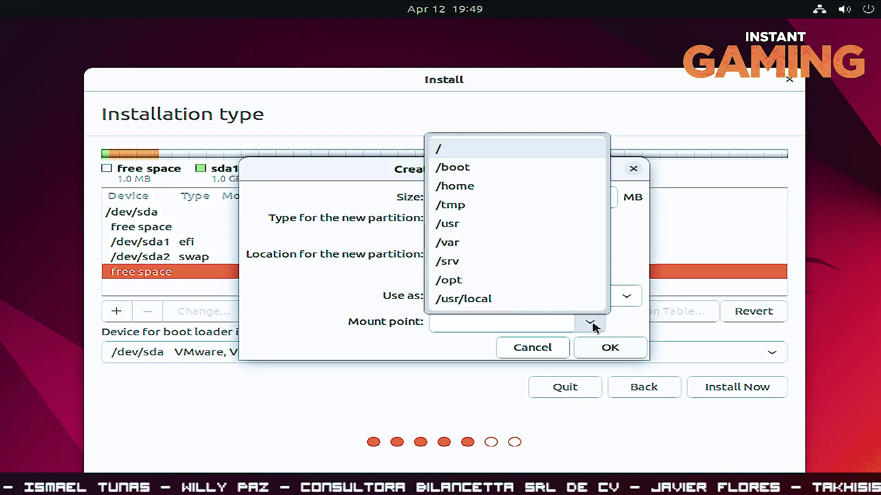
pyautogui.click(461, 155)
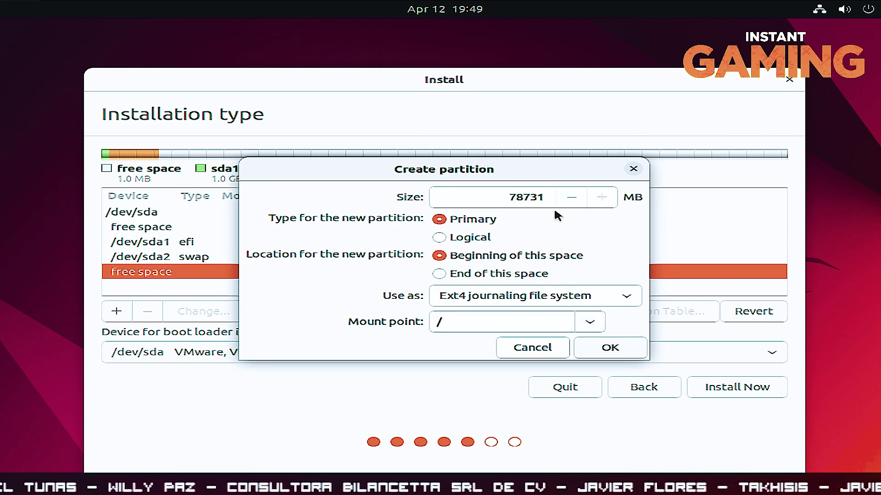
pyautogui.click(608, 347)
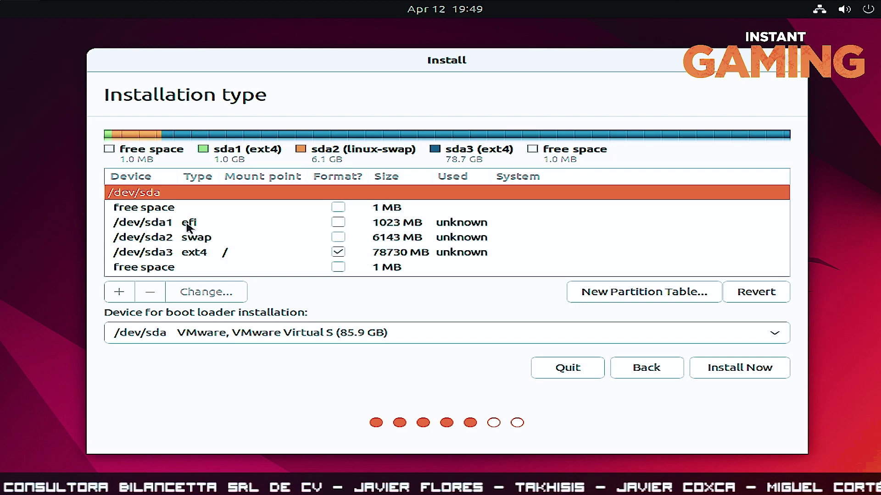
# Review the EFI, swap and root partitions, then install and confirm writing changes to disk
pyautogui.click(188, 224)
pyautogui.click(190, 240)
pyautogui.click(191, 254)
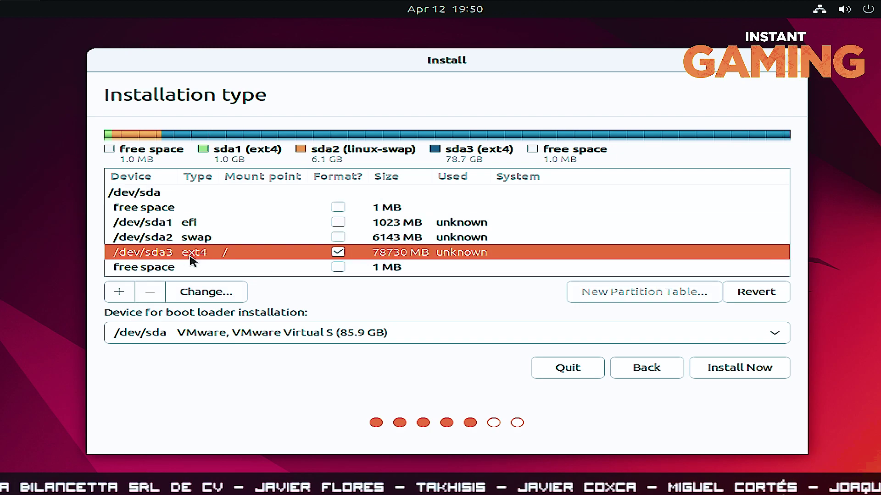
pyautogui.click(190, 237)
pyautogui.click(190, 222)
pyautogui.click(190, 236)
pyautogui.click(191, 251)
pyautogui.click(192, 238)
pyautogui.click(191, 223)
pyautogui.click(191, 238)
pyautogui.click(191, 252)
pyautogui.click(191, 237)
pyautogui.click(191, 223)
pyautogui.click(191, 238)
pyautogui.click(191, 252)
pyautogui.click(191, 237)
pyautogui.click(191, 223)
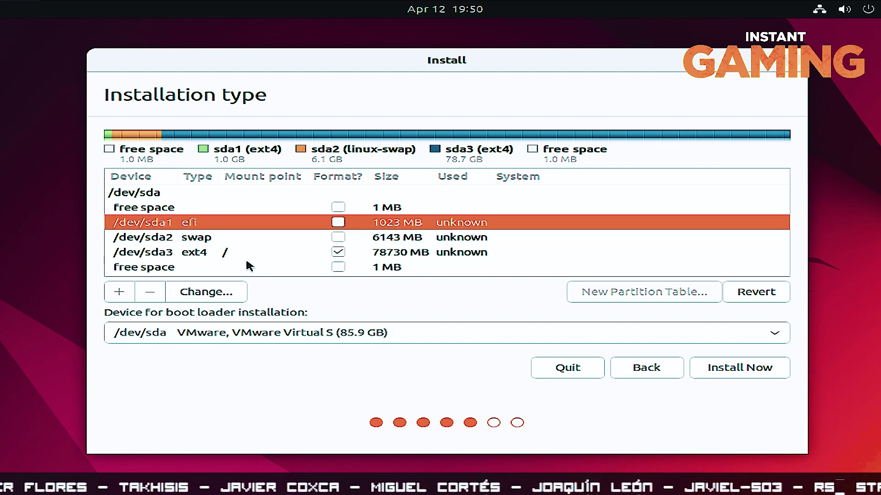
pyautogui.click(732, 375)
pyautogui.click(708, 325)
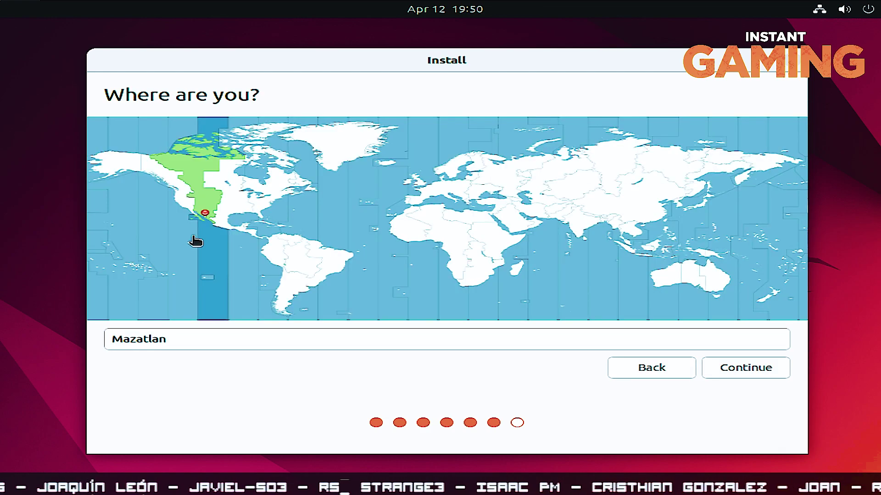
# Set the Mexico City time zone, enter the user's full name, and set computer name Z
pyautogui.click(222, 227)
pyautogui.click(752, 357)
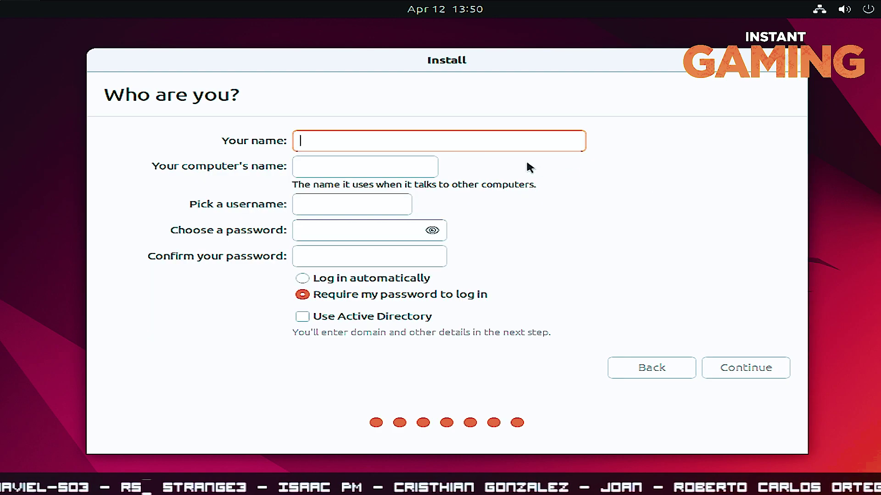
pyautogui.write('Marisol')
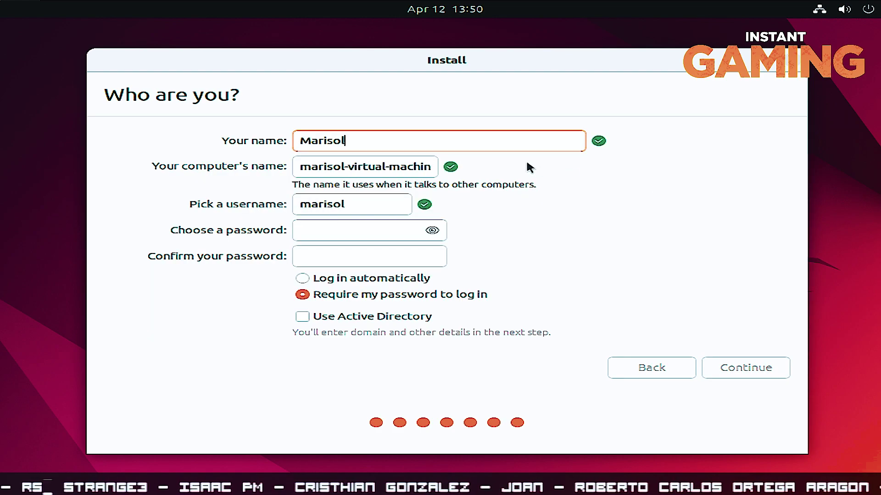
pyautogui.moveTo(301, 167); pyautogui.dragTo(485, 171)
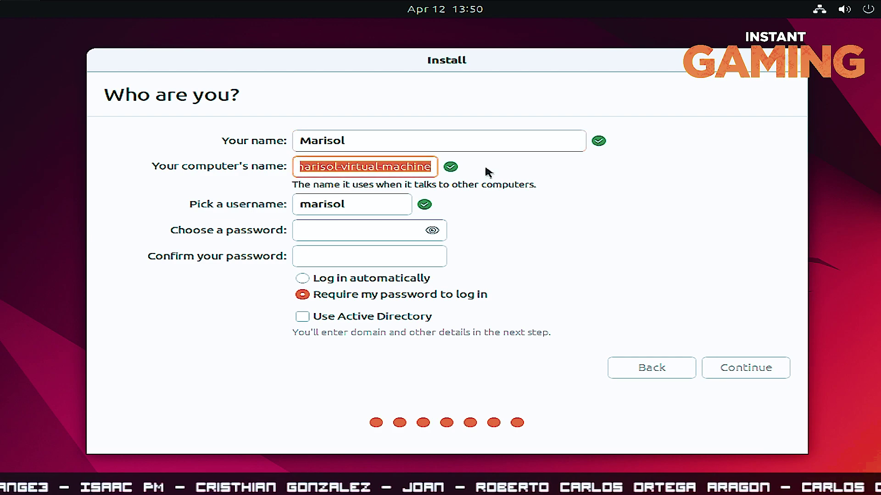
pyautogui.press('BackSpace')
pyautogui.write('Z')
# Enter and confirm the account password, then accept the account details
pyautogui.click(358, 228)
pyautogui.write('12345')
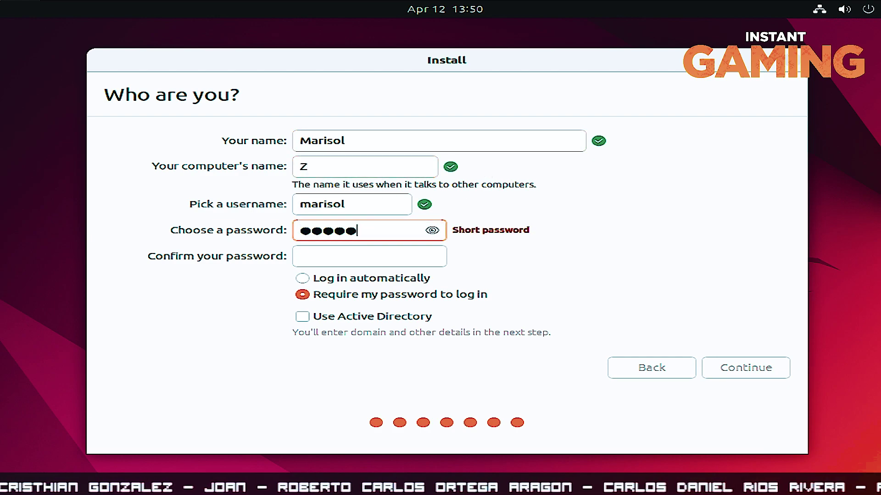
pyautogui.click(332, 263)
pyautogui.write('12345')
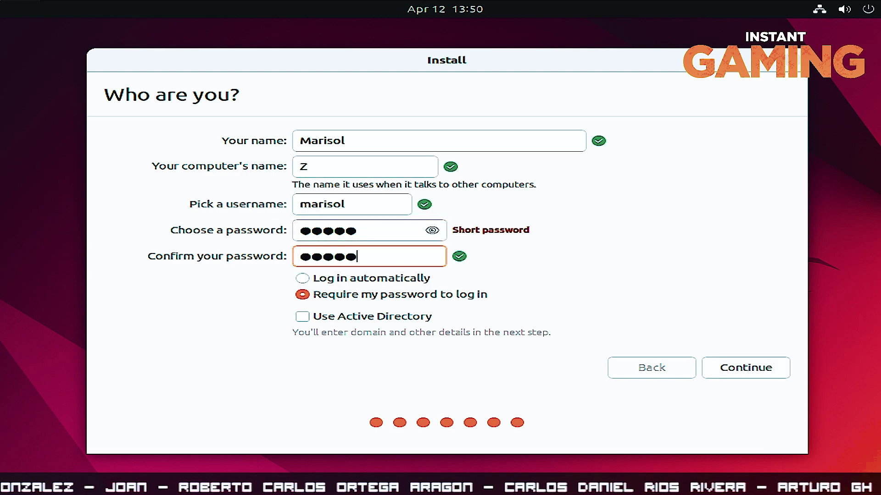
pyautogui.click(742, 367)
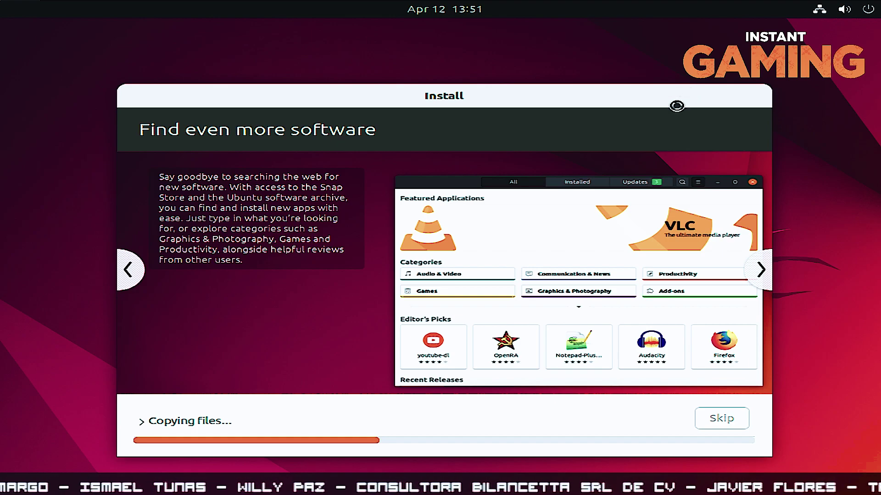
# Move the installer window up and left while files copy until installation completes
pyautogui.moveTo(452, 93); pyautogui.dragTo(450, 57)
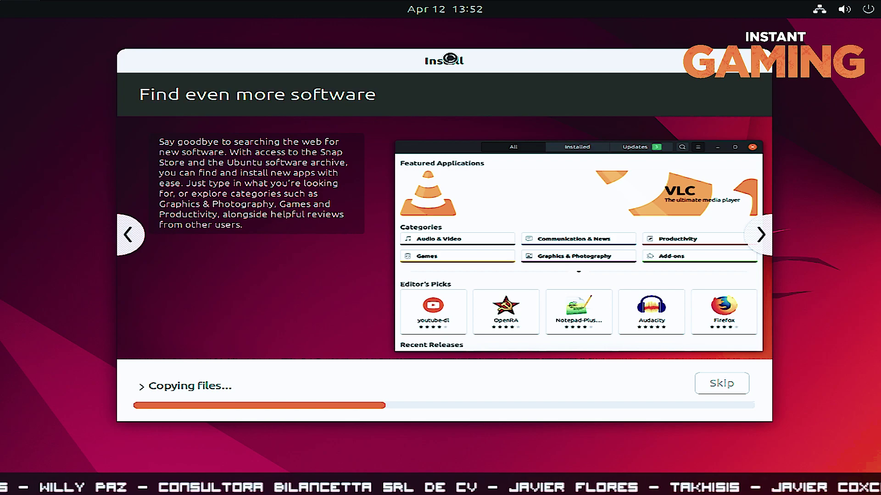
pyautogui.moveTo(450, 58); pyautogui.dragTo(347, 86)
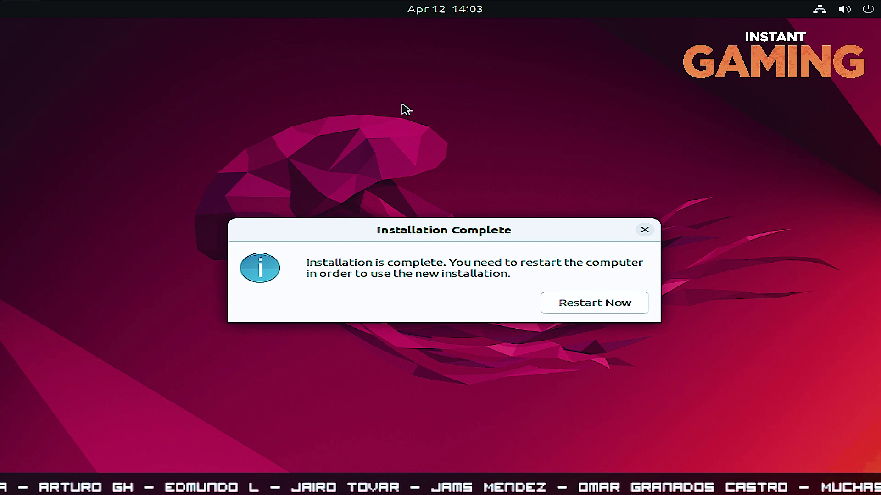
# Restart the computer from the Installation Complete dialog
pyautogui.click(558, 304)
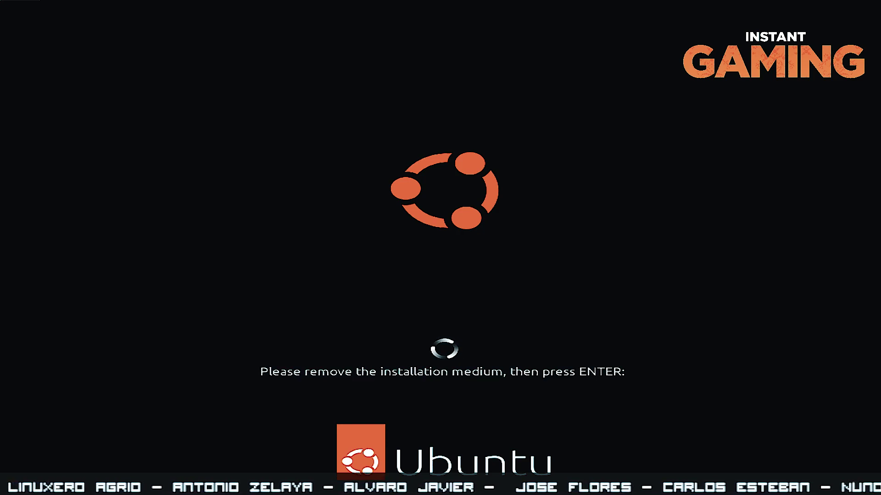
# Continue the reboot past the remove-medium prompt and log in with the user's password
pyautogui.press('Return')
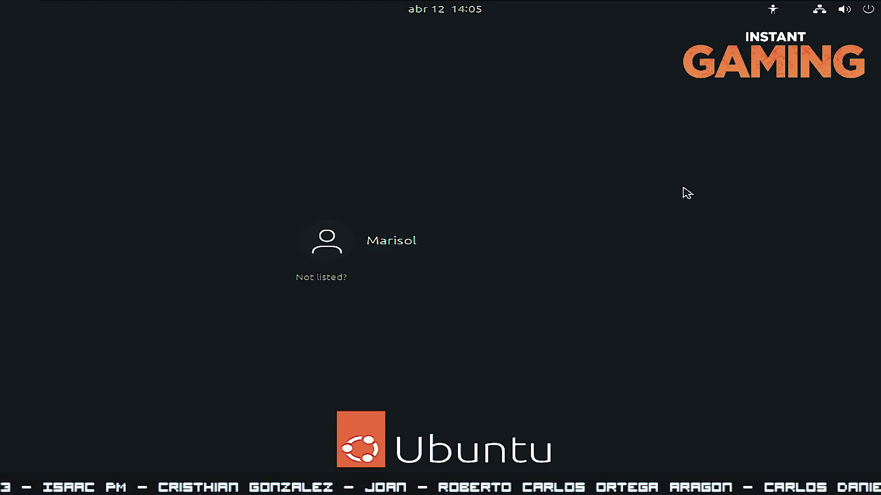
pyautogui.click(409, 240)
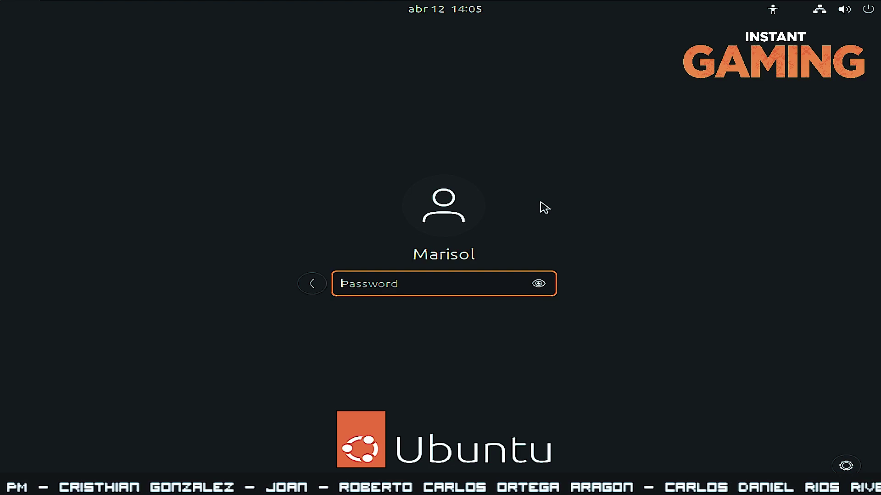
pyautogui.write('******')
pyautogui.press('Return')
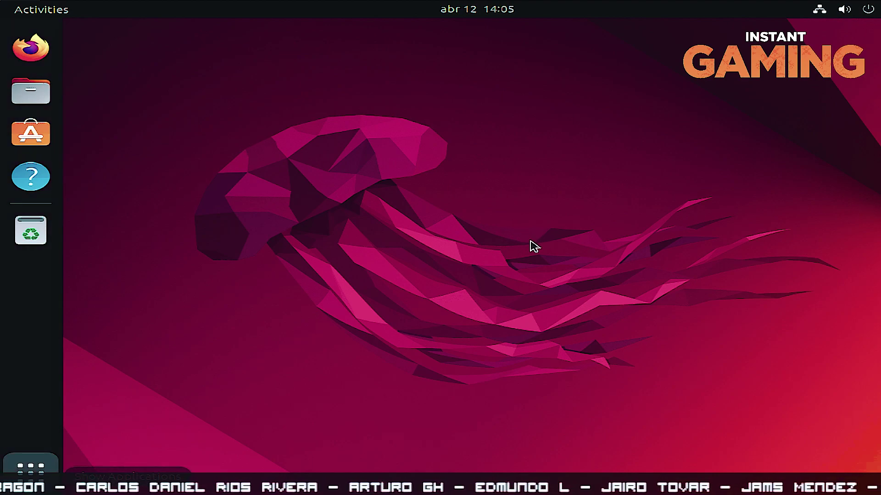
# Launch Settings from the app overview and skip connecting online accounts in the welcome wizard
pyautogui.press('super+a')
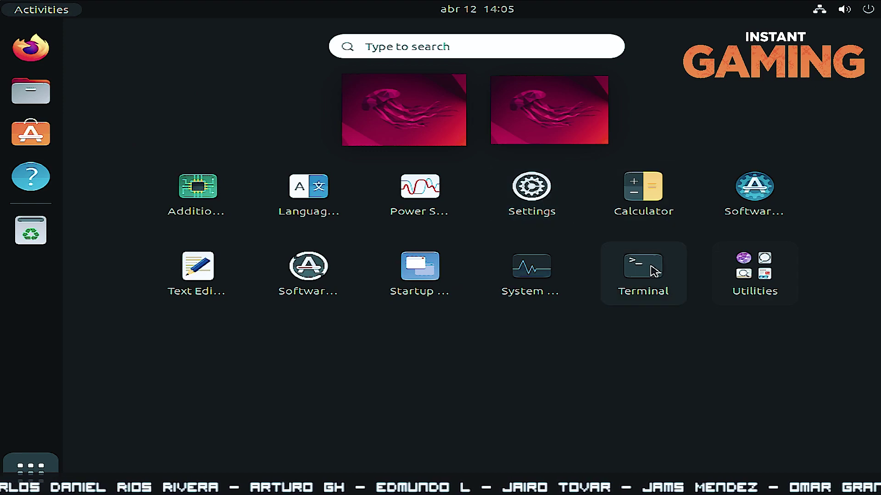
pyautogui.click(531, 197)
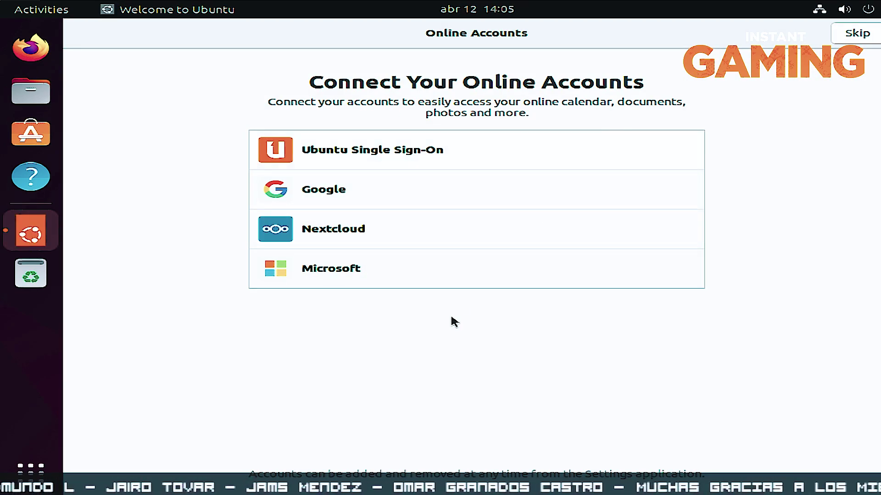
pyautogui.click(856, 42)
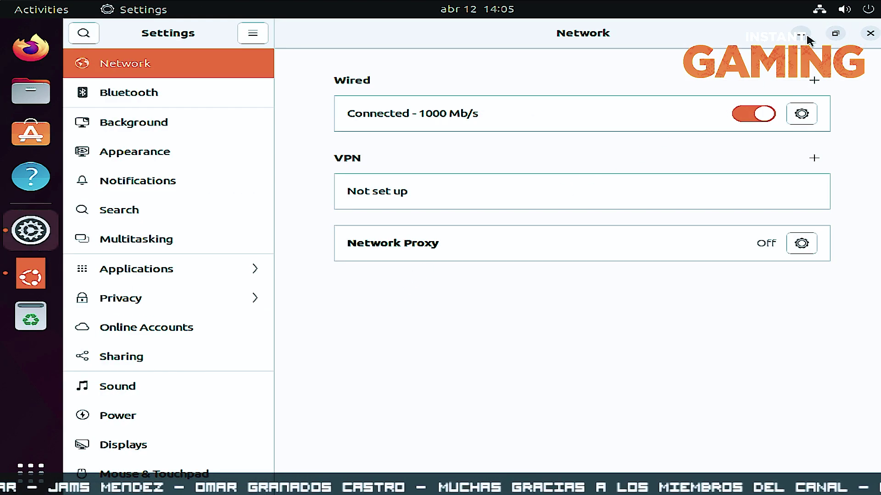
pyautogui.click(803, 34)
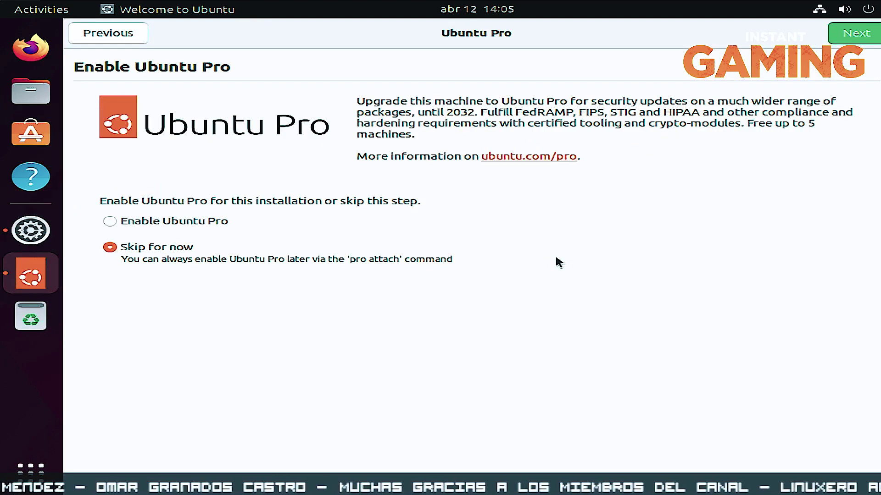
# Skip Ubuntu Pro, decline sending system info, leave location off, finish setup, and return to Settings Network
pyautogui.click(841, 43)
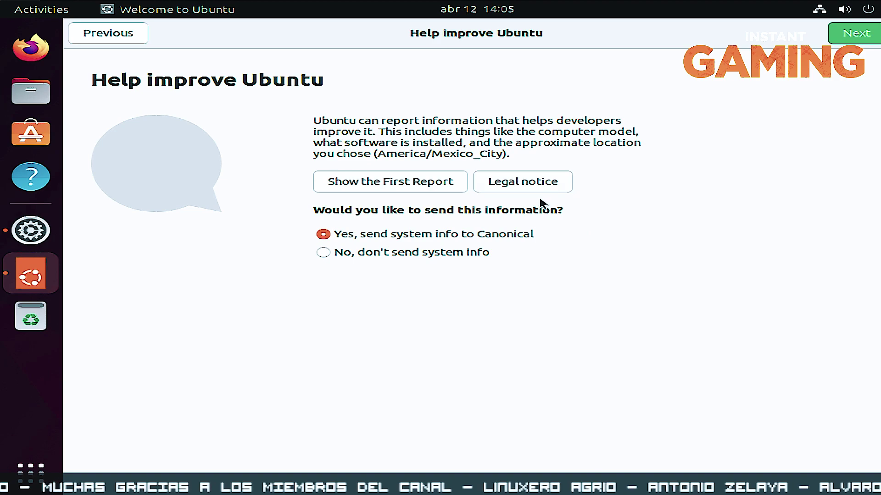
pyautogui.click(444, 256)
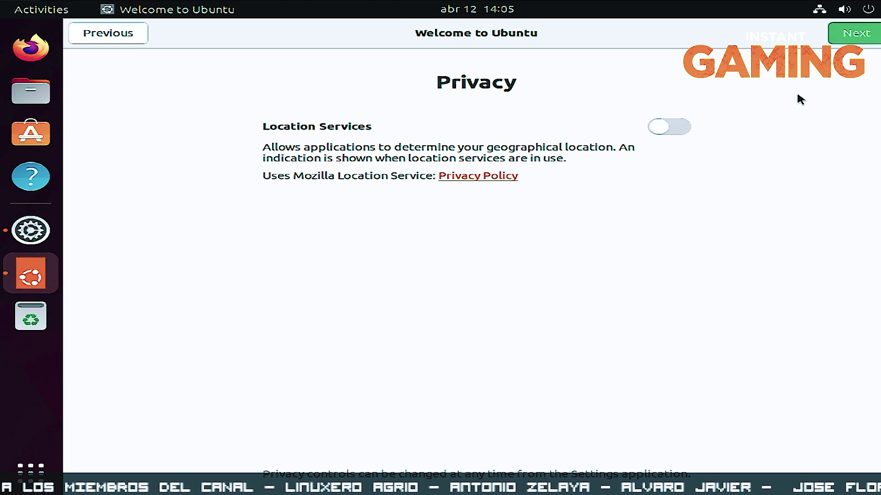
pyautogui.click(847, 41)
pyautogui.click(854, 33)
pyautogui.click(45, 241)
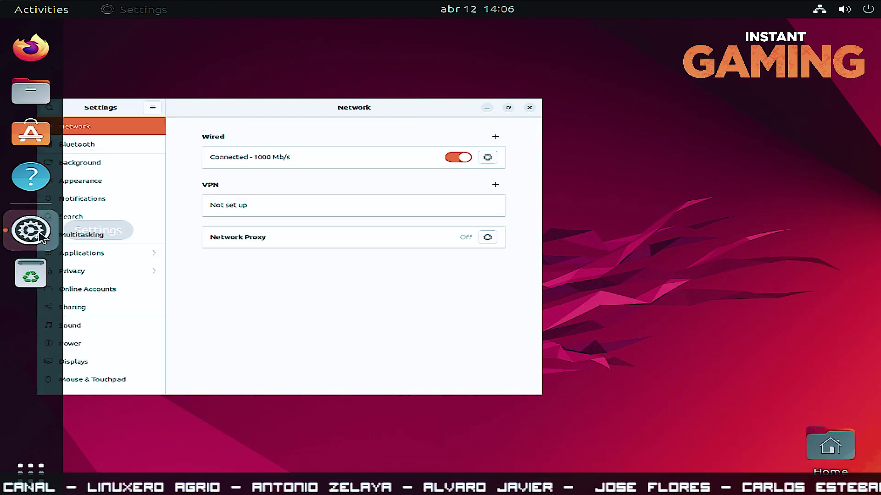